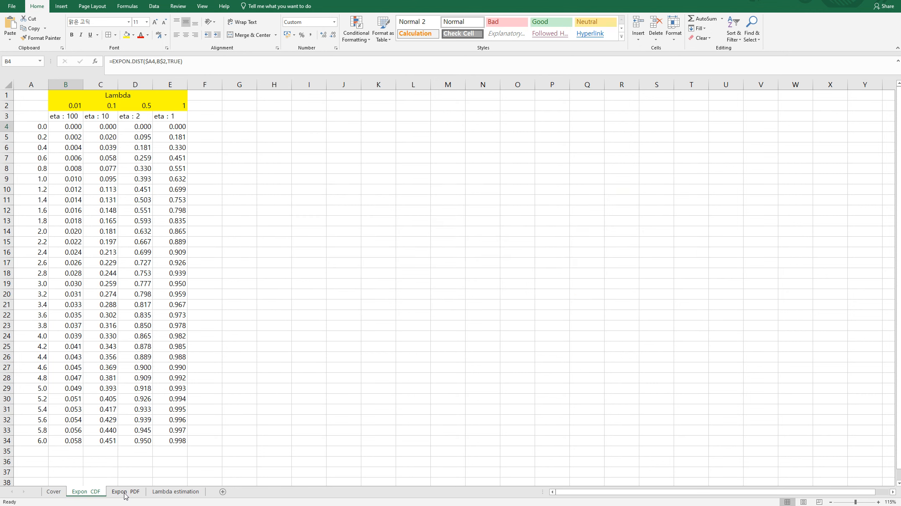
Open the Lambda estimation sheet and examine the futime data in A1:A27.
{"action": "left_click", "coordinate": [66, 125]}
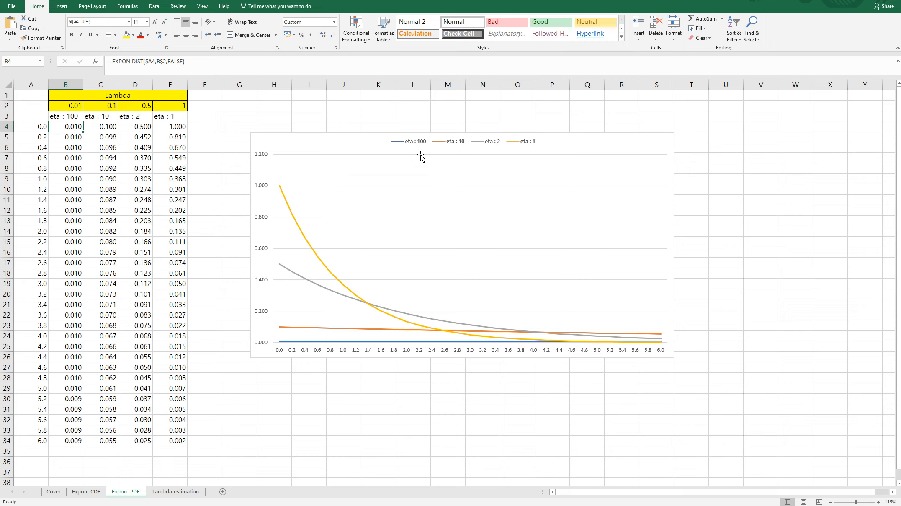
{"action": "left_click", "coordinate": [180, 492]}
{"action": "left_click_drag", "start_coordinate": [36, 103], "coordinate": [36, 451]}
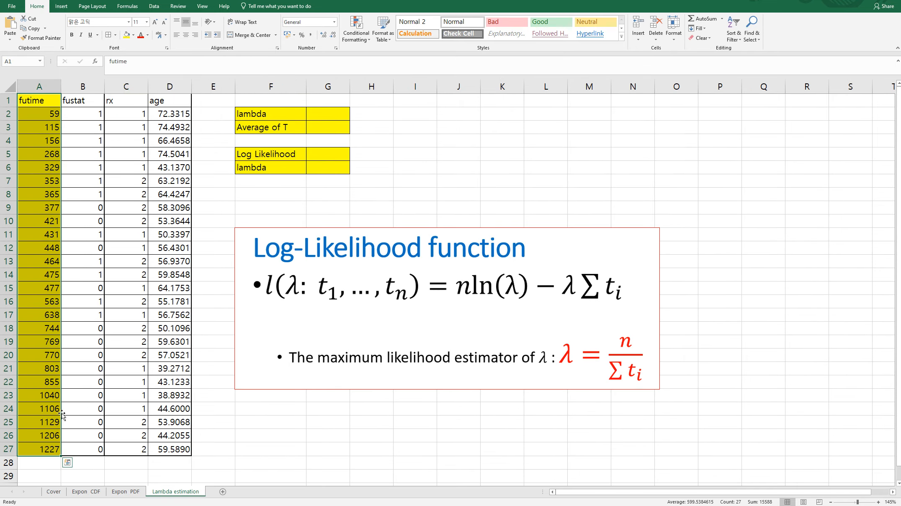
{"action": "left_click", "coordinate": [81, 285]}
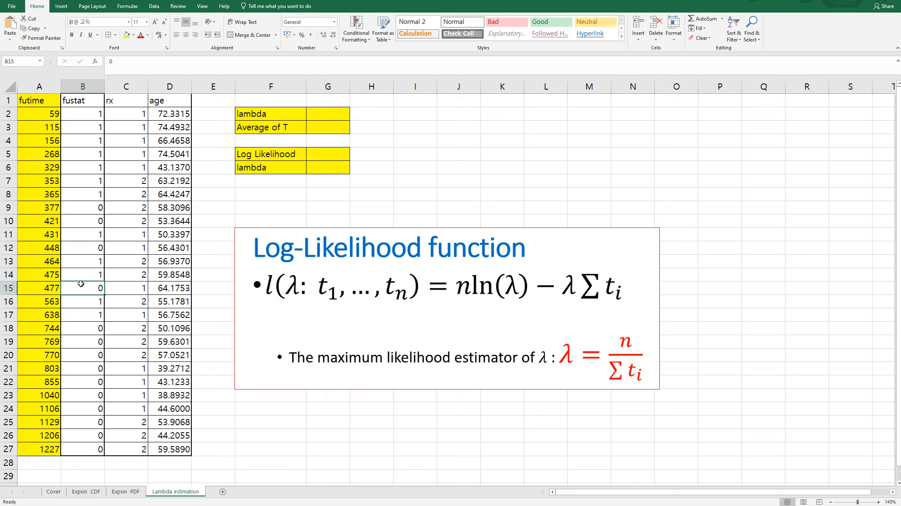
{"action": "left_click_drag", "start_coordinate": [42, 105], "coordinate": [65, 459]}
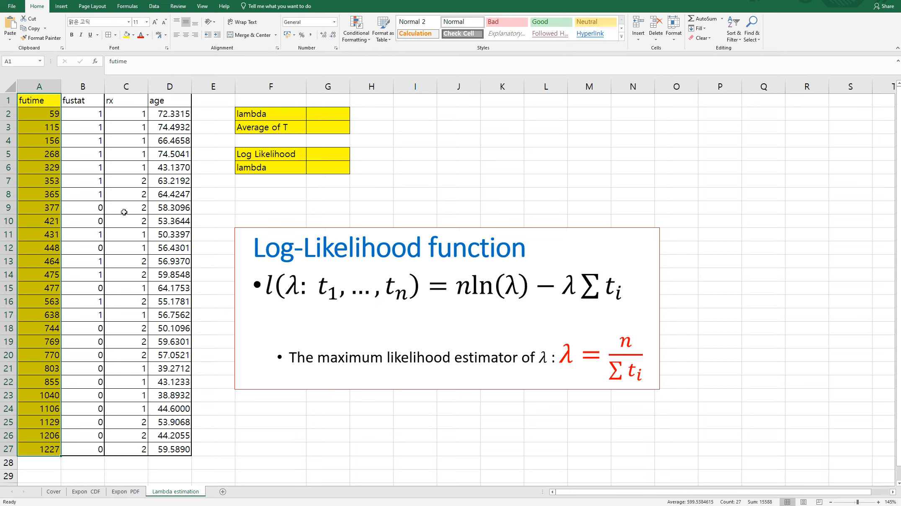
{"action": "left_click", "coordinate": [89, 197]}
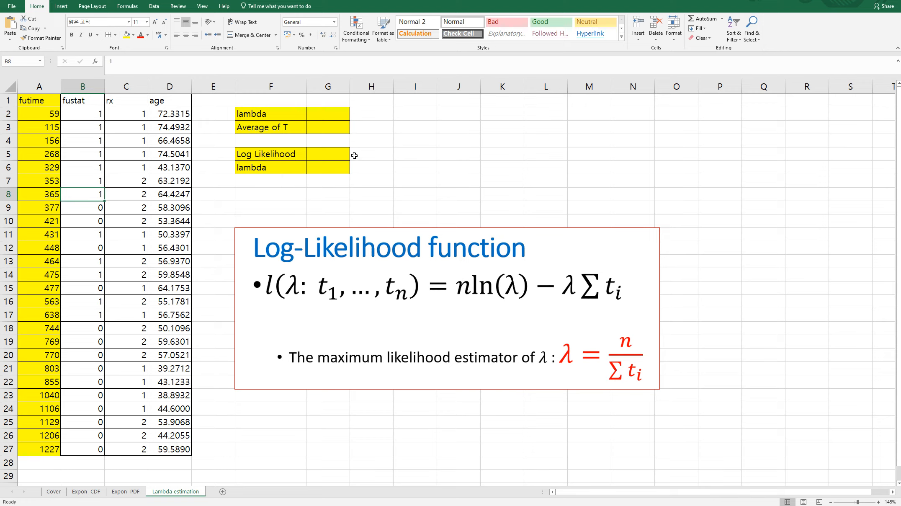
Calculate lambda in G2 with the formula =COUNT(A2:A27)/SUM(A2:A27).
{"action": "left_click", "coordinate": [321, 117]}
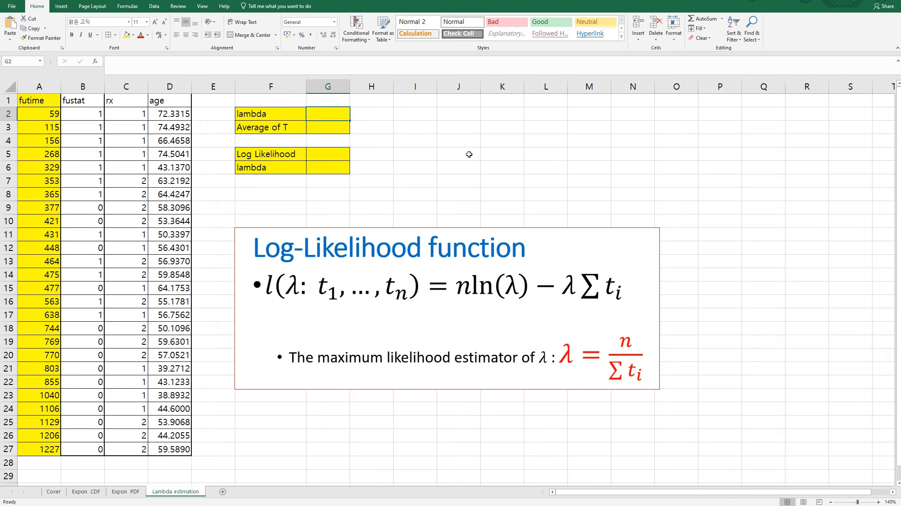
{"action": "type", "text": "="}
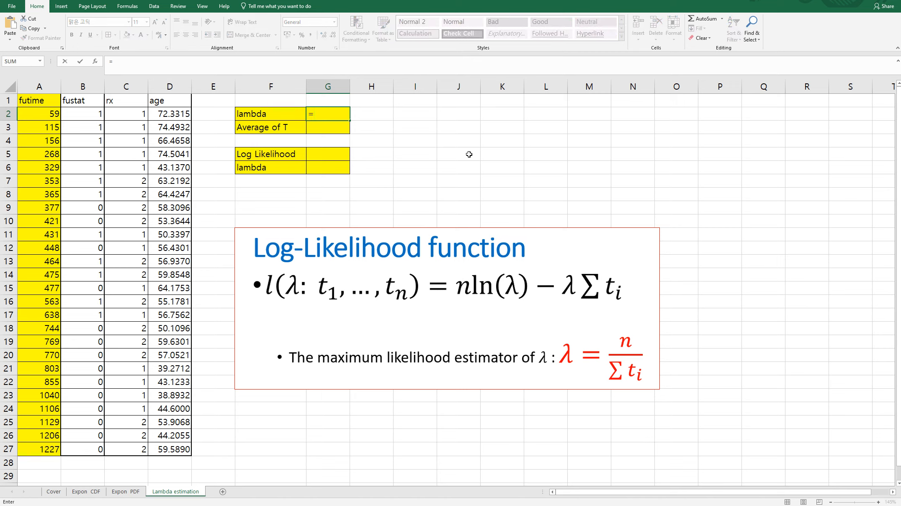
{"action": "type", "text": "count("}
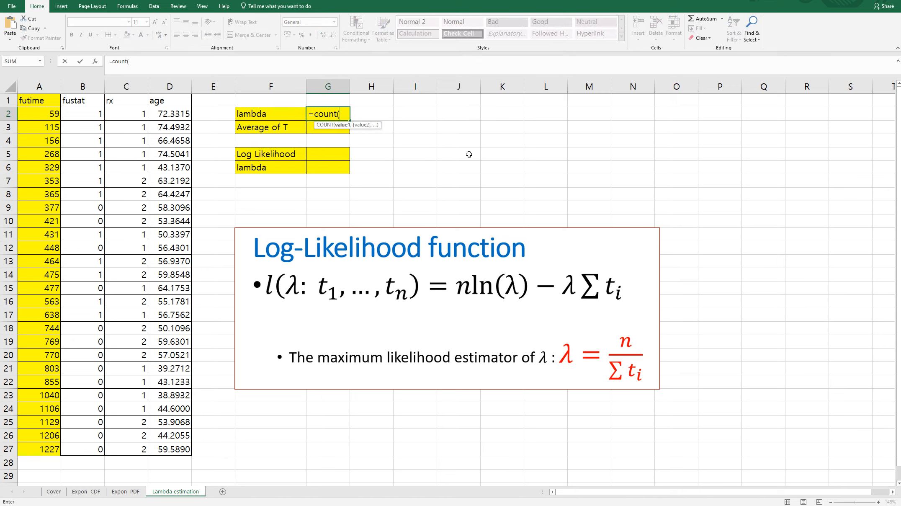
{"action": "left_click", "coordinate": [36, 116]}
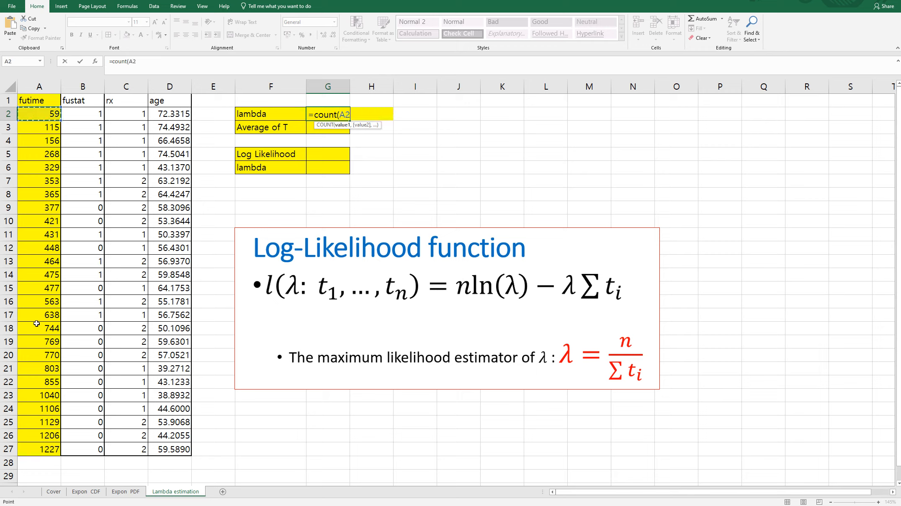
{"action": "mouse_move", "coordinate": [30, 426]}
{"action": "left_mouse_down"}
{"action": "mouse_move", "coordinate": [32, 441]}
{"action": "mouse_move", "coordinate": [41, 439]}
{"action": "left_mouse_up"}
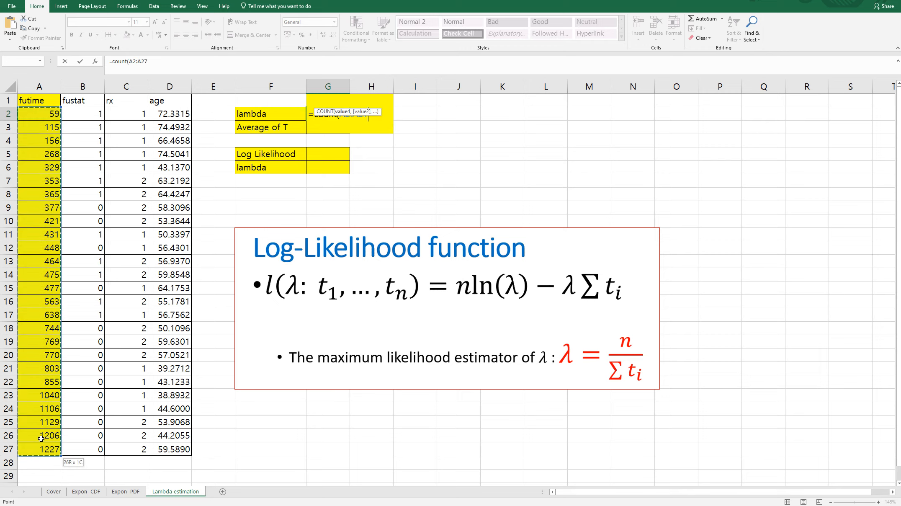
{"action": "type", "text": ")"}
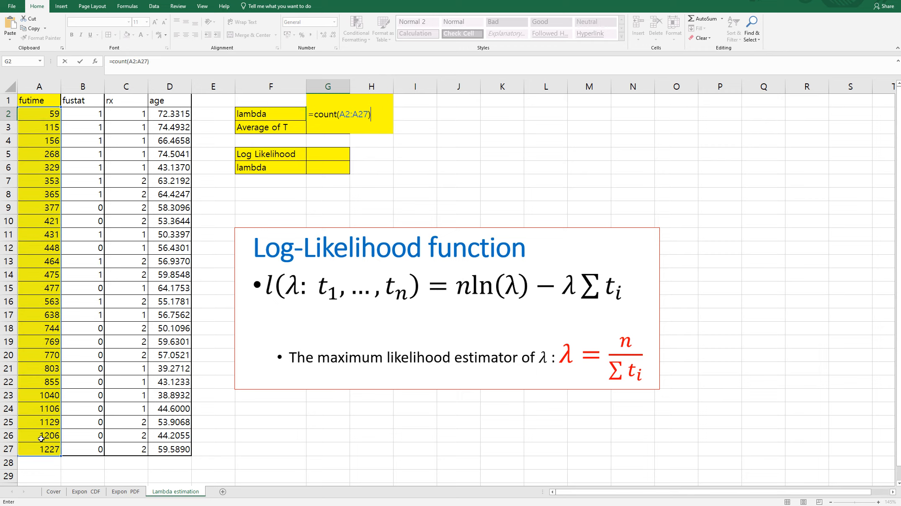
{"action": "type", "text": "/sum"}
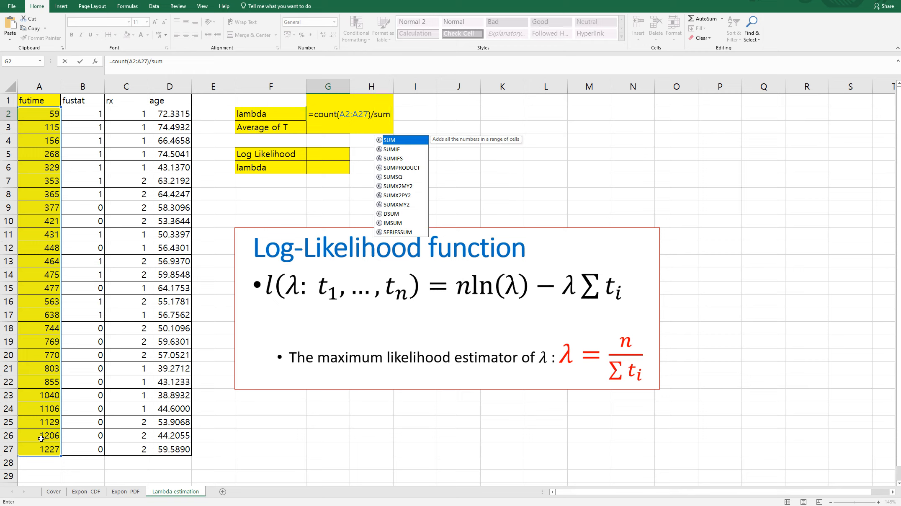
{"action": "type", "text": "("}
{"action": "left_click_drag", "start_coordinate": [33, 116], "coordinate": [48, 449]}
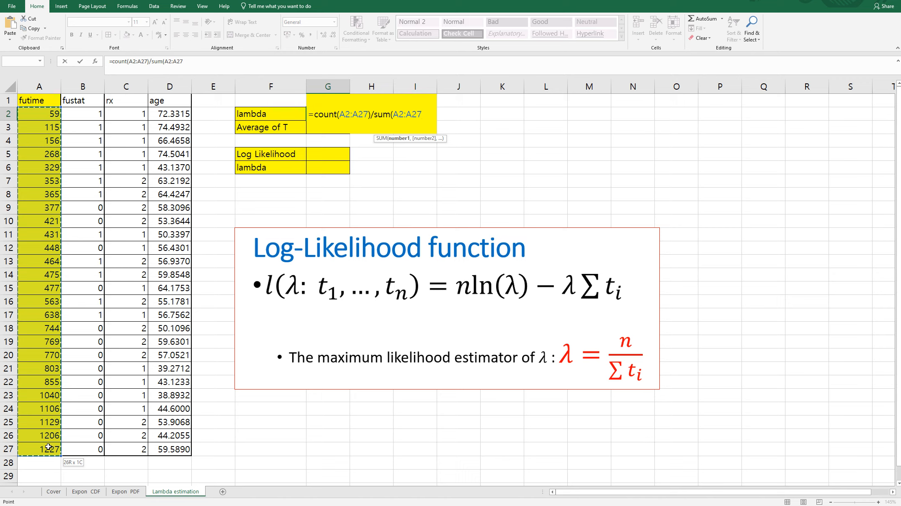
{"action": "key", "text": "Return"}
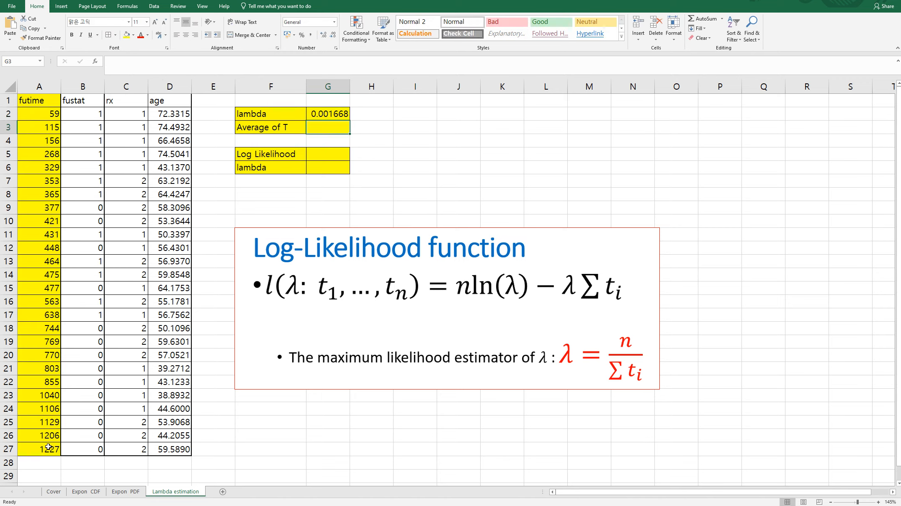
Calculate the Average of T in G3 with the formula =AVERAGE(A2:A27).
{"action": "type", "text": "=average("}
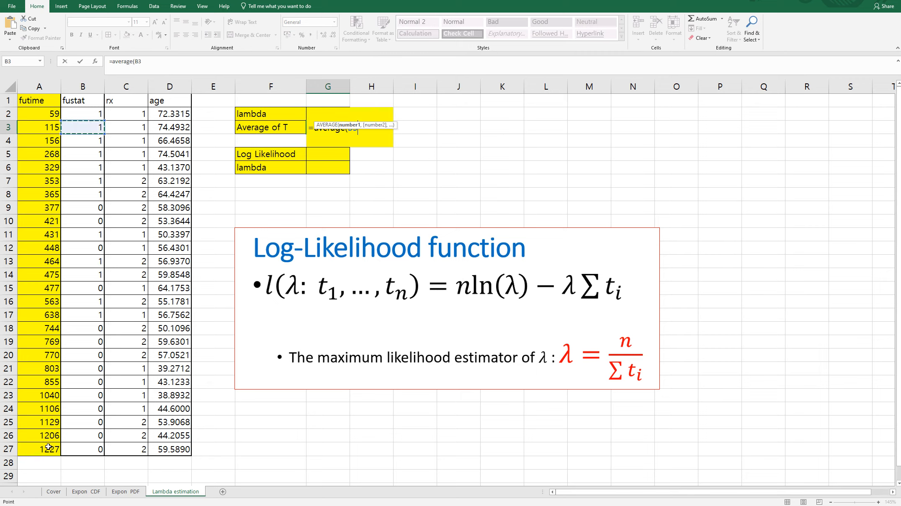
{"action": "left_click_drag", "start_coordinate": [46, 114], "coordinate": [49, 447]}
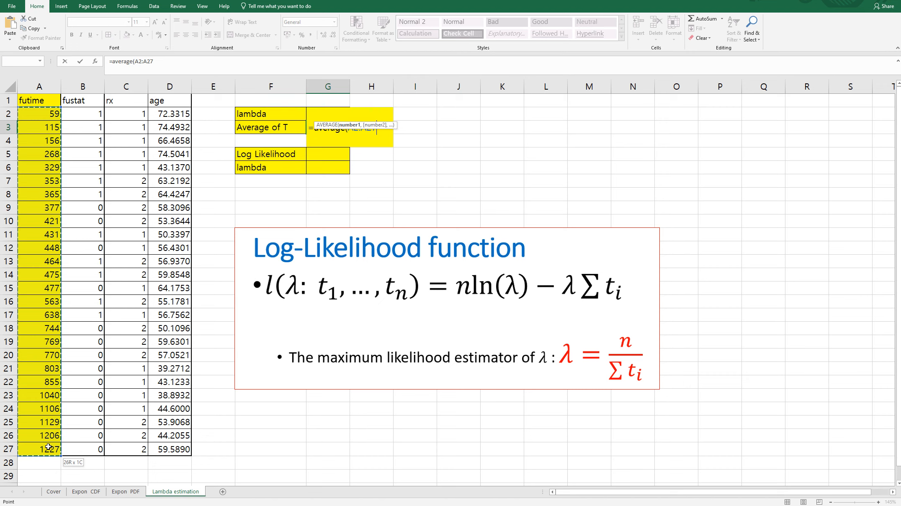
{"action": "key", "text": "Return"}
Calculate the reciprocal of lambda in H2 with the formula =1/G2.
{"action": "key", "text": "Up"}
{"action": "key", "text": "Up"}
{"action": "key", "text": "Right"}
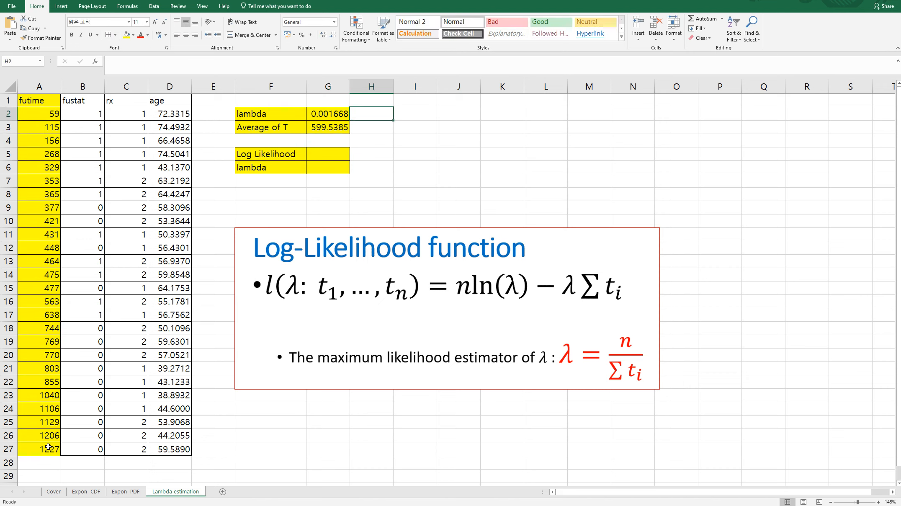
{"action": "type", "text": "=1/"}
{"action": "key", "text": "Left"}
{"action": "key", "text": "Return"}
Fill the reciprocal cell H2 with the standard light green colour.
{"action": "key", "text": "Up"}
{"action": "left_click", "coordinate": [133, 35]}
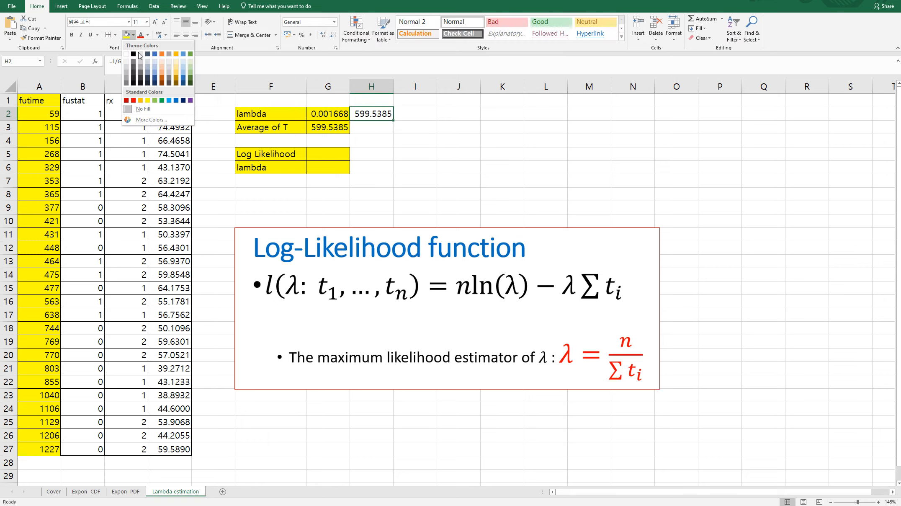
{"action": "left_click", "coordinate": [155, 100]}
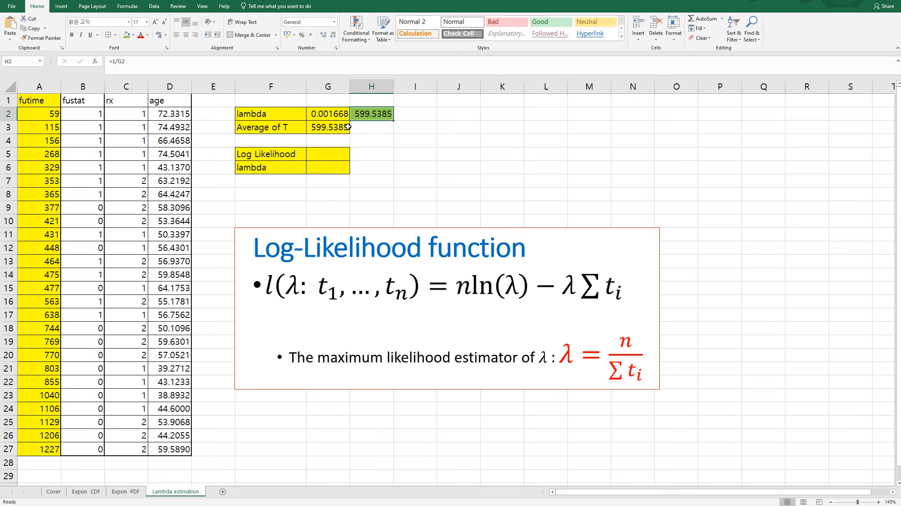
Begin the Log Likelihood formula in G5 with the n·ln(λ) term, =COUNT(A2:A27)*LN(G6.
{"action": "left_click", "coordinate": [381, 153]}
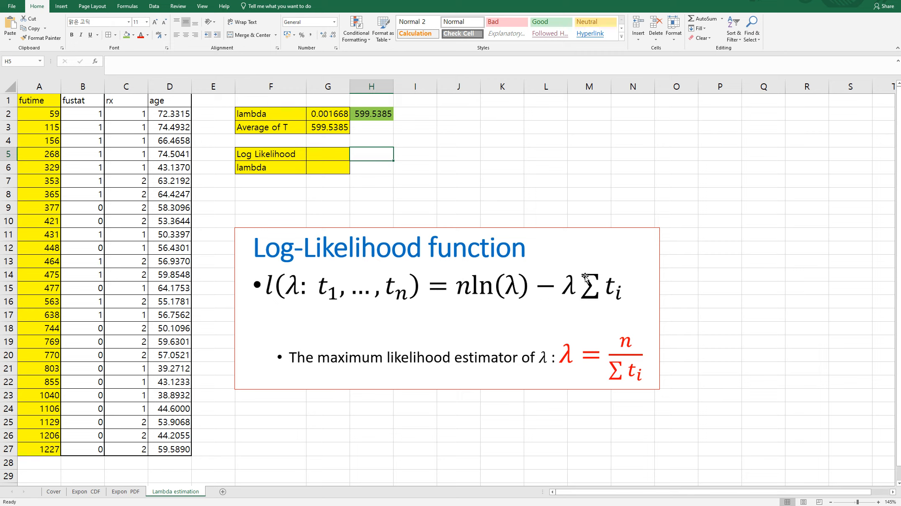
{"action": "left_click", "coordinate": [336, 152]}
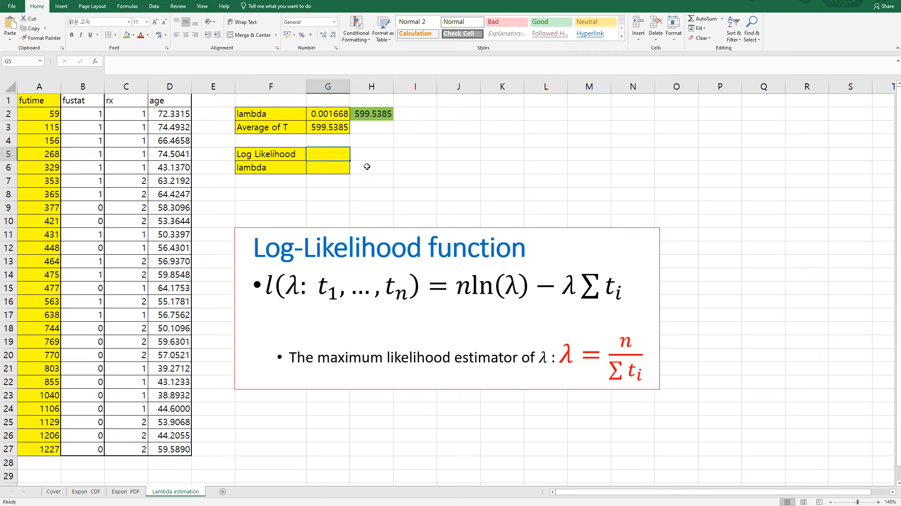
{"action": "type", "text": "=count"}
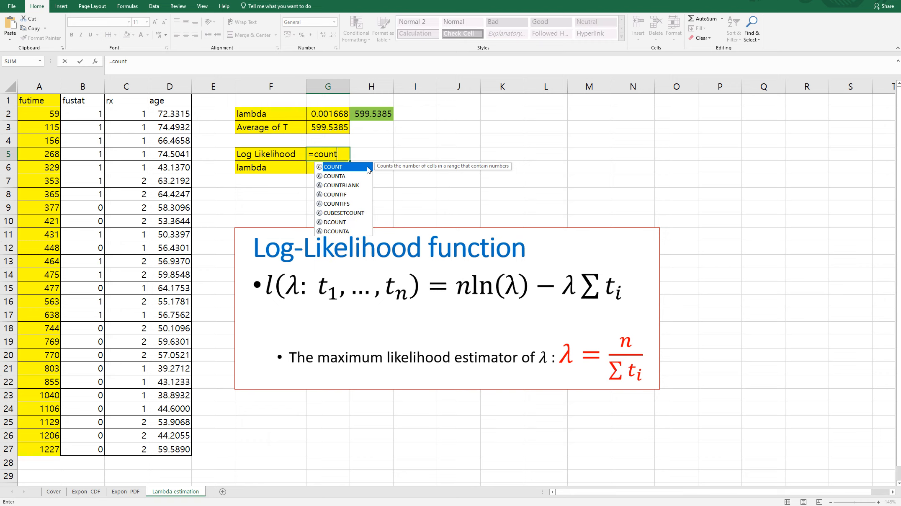
{"action": "type", "text": "("}
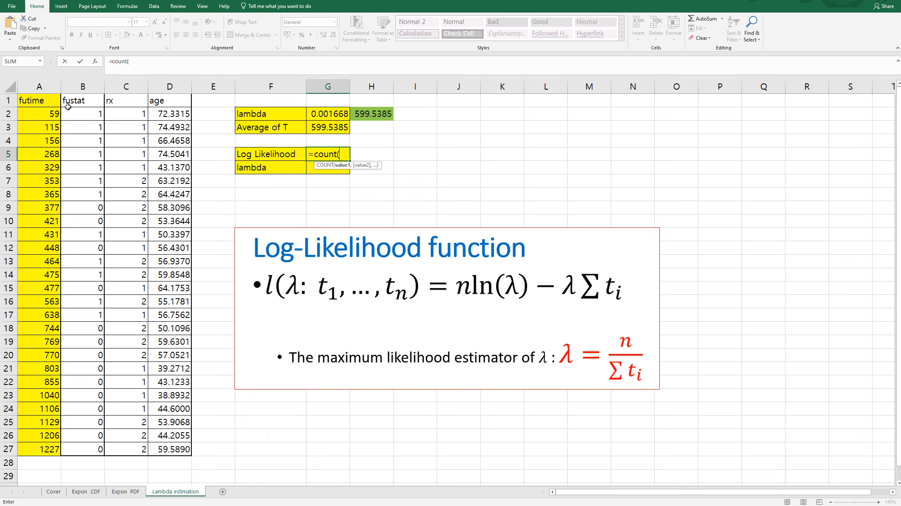
{"action": "left_click", "coordinate": [42, 112]}
{"action": "left_click", "coordinate": [53, 451], "text": "shift"}
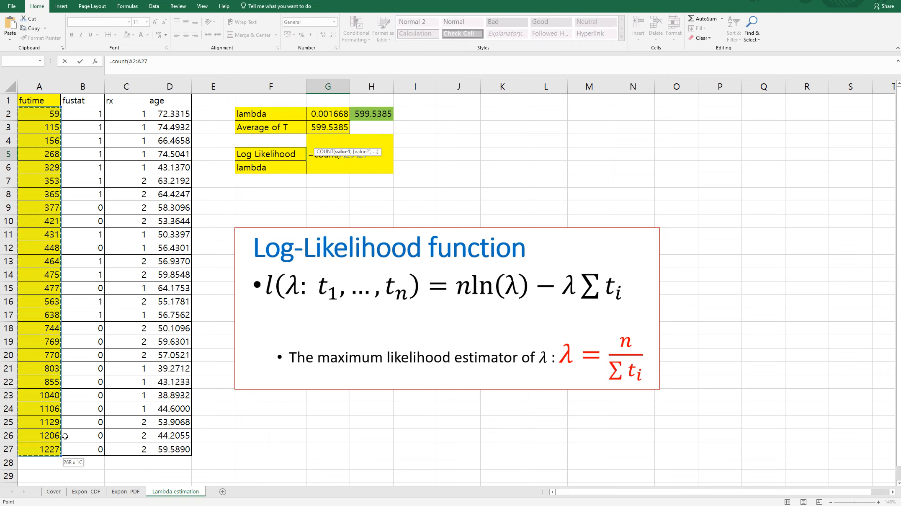
{"action": "type", "text": ")"}
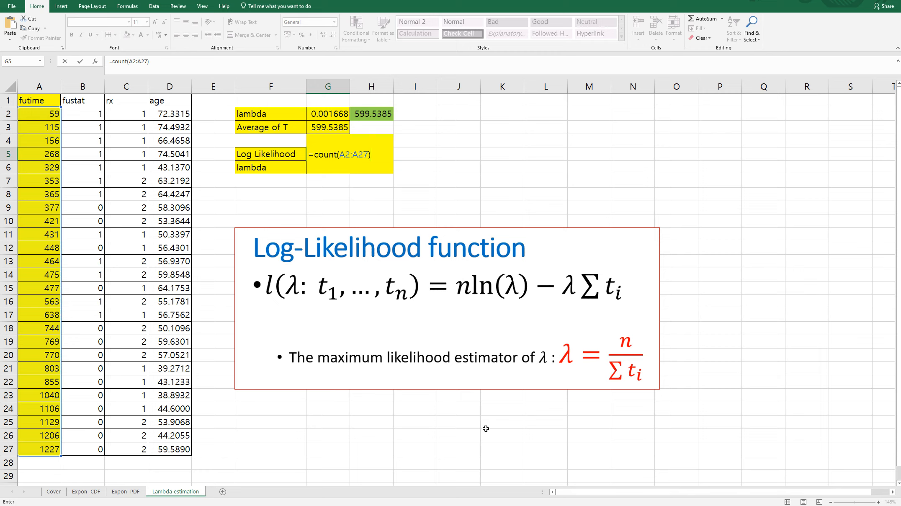
{"action": "type", "text": "*ln(l"}
{"action": "key", "text": "BackSpace"}
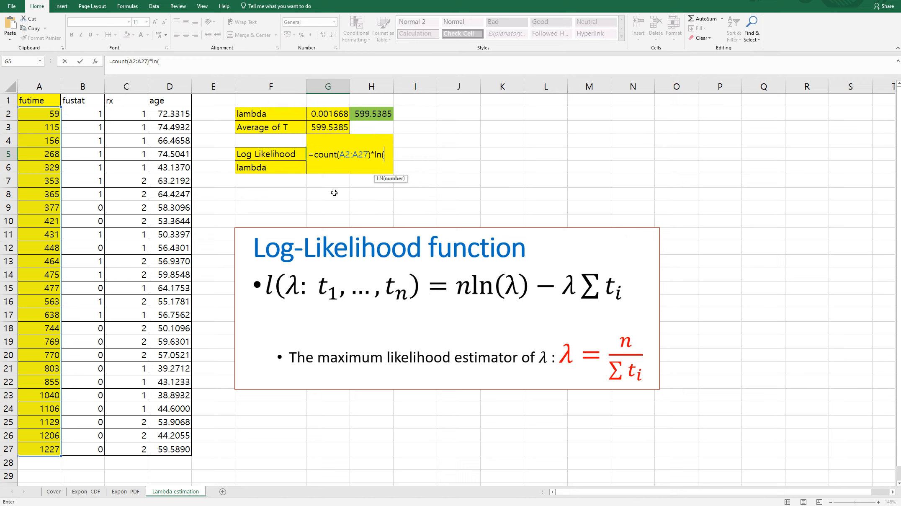
{"action": "left_click", "coordinate": [329, 171]}
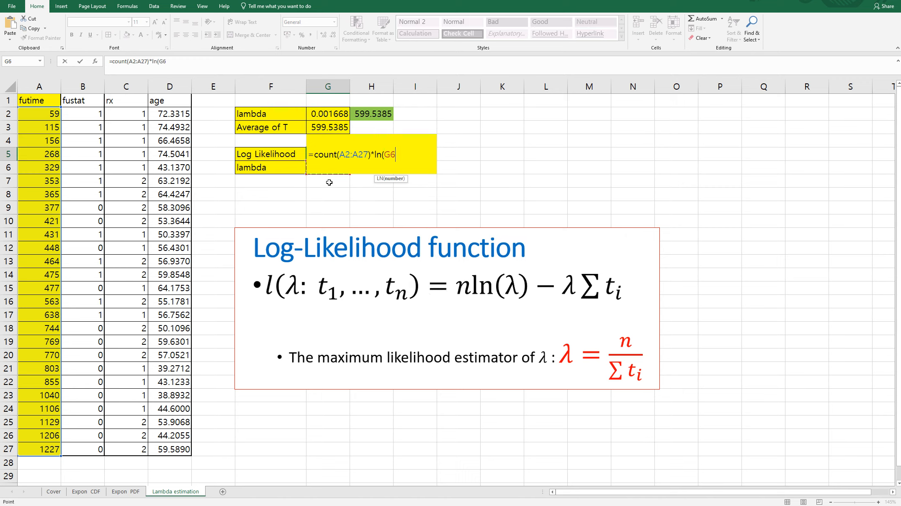
Complete the G5 formula by closing the LN term and subtracting G6*SUM(A2:A27).
{"action": "type", "text": ")-"}
{"action": "left_click", "coordinate": [329, 183]}
{"action": "key", "text": "Up"}
{"action": "type", "text": "*"}
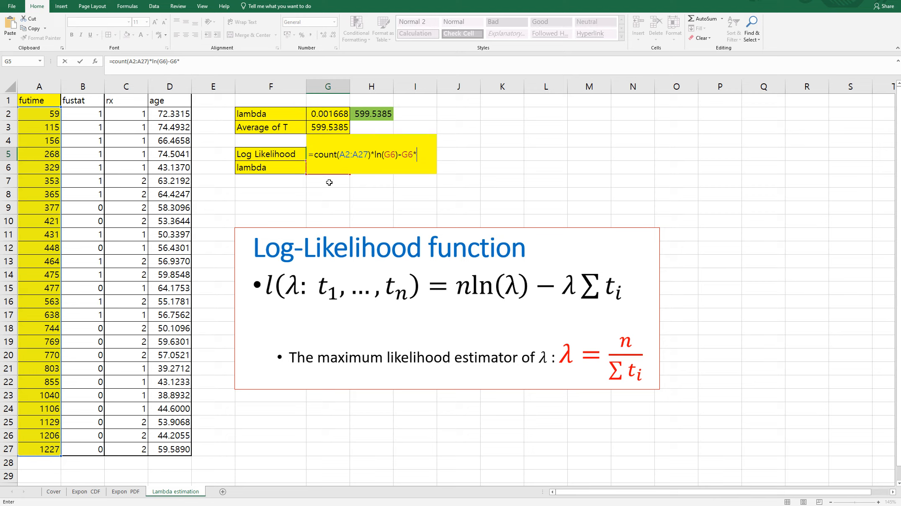
{"action": "type", "text": "sum("}
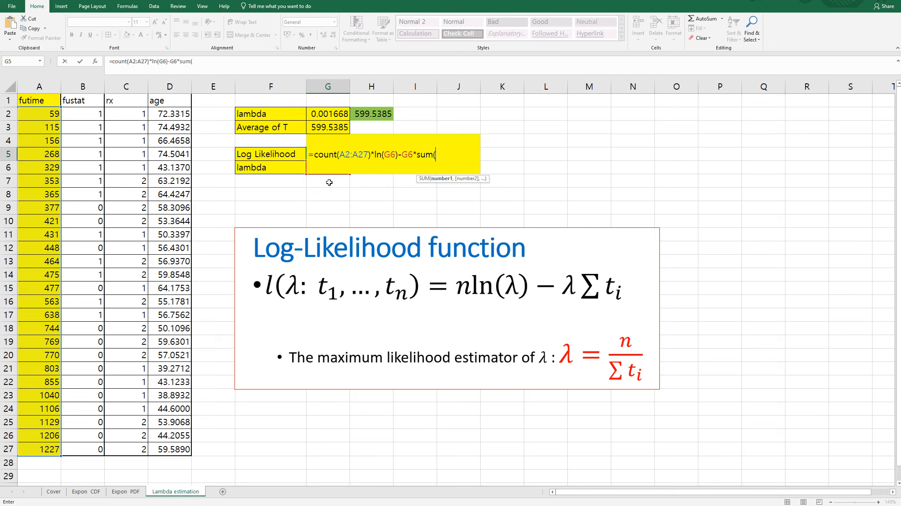
{"action": "left_click", "coordinate": [36, 114]}
{"action": "left_click", "coordinate": [53, 448], "text": "shift"}
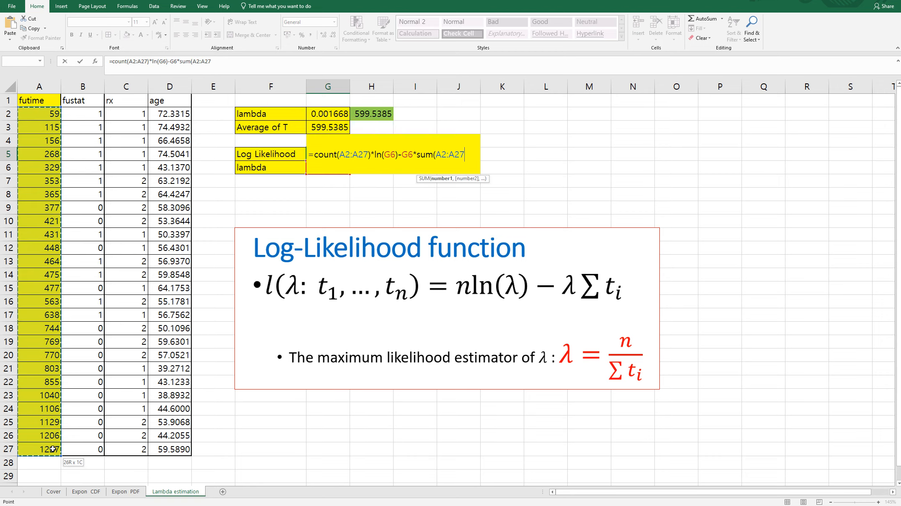
{"action": "type", "text": ")"}
{"action": "key", "text": "Return"}
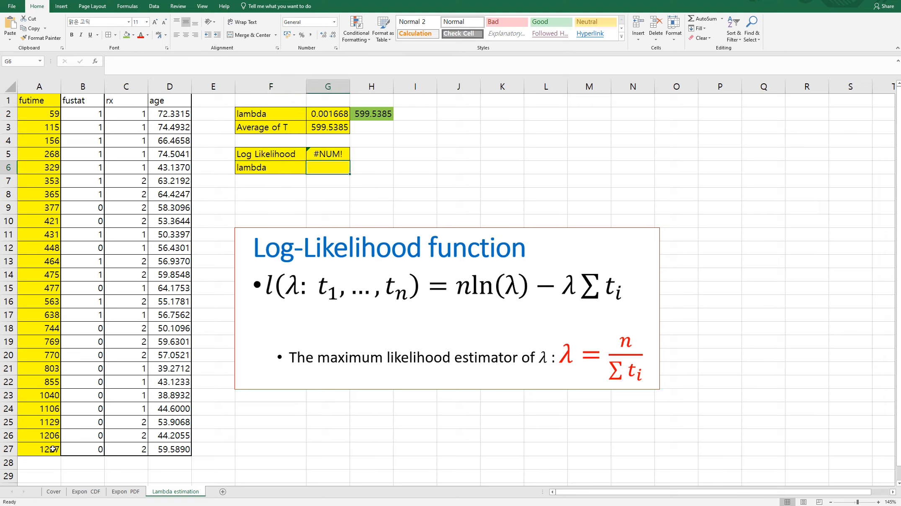
Go back to G2 to review the closed-form lambda formula.
{"action": "key", "text": "Up"}
{"action": "key", "text": "Up"}
{"action": "key", "text": "Up"}
{"action": "key", "text": "Up"}
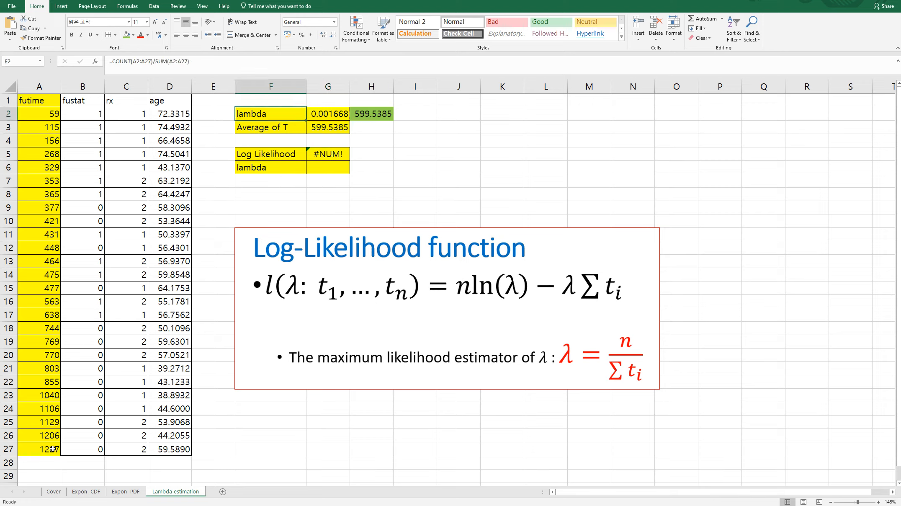
Set the trial lambda value in G6 to 0.05 and keep that cell selected.
{"action": "key", "text": "Down"}
{"action": "key", "text": "Down"}
{"action": "key", "text": "Down"}
{"action": "key", "text": "Down"}
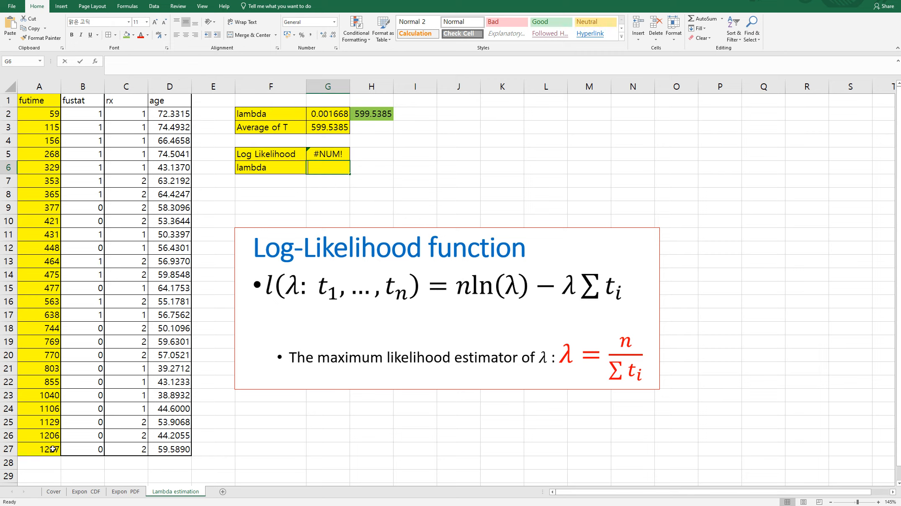
{"action": "type", "text": "0.05"}
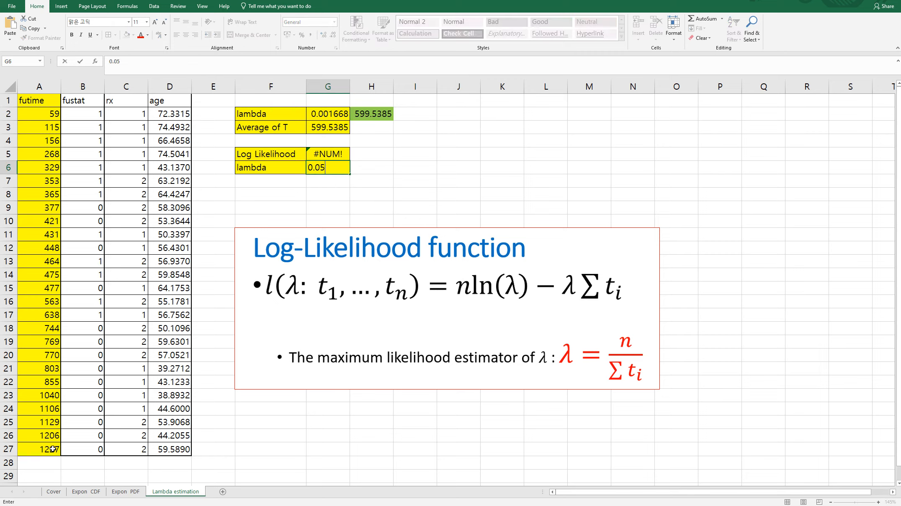
{"action": "key", "text": "Return"}
{"action": "key", "text": "Up"}
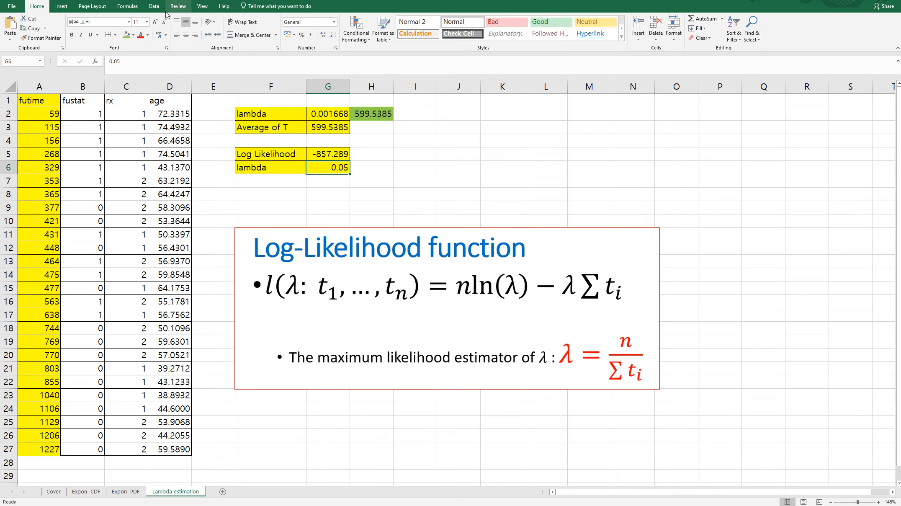
Set up Solver to maximize the log likelihood in G5 by changing the trial lambda in G6.
{"action": "left_click", "coordinate": [153, 7]}
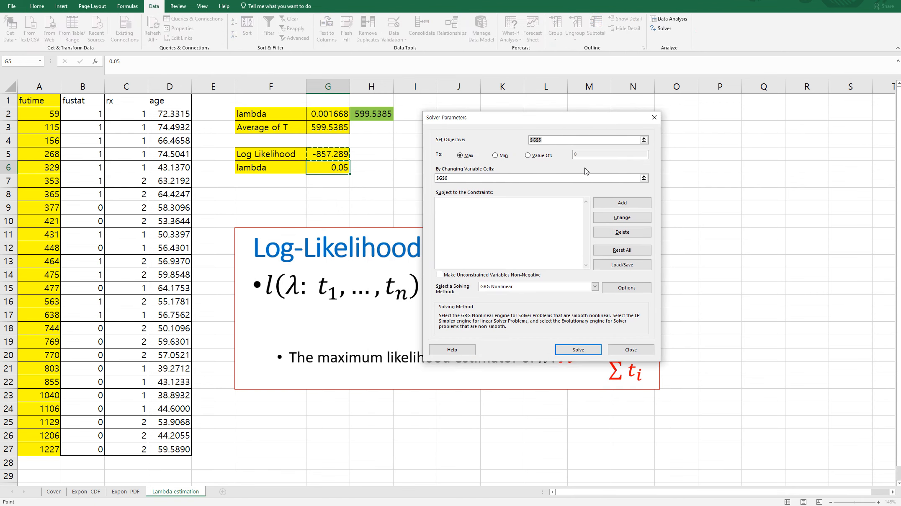
{"action": "left_click", "coordinate": [644, 139]}
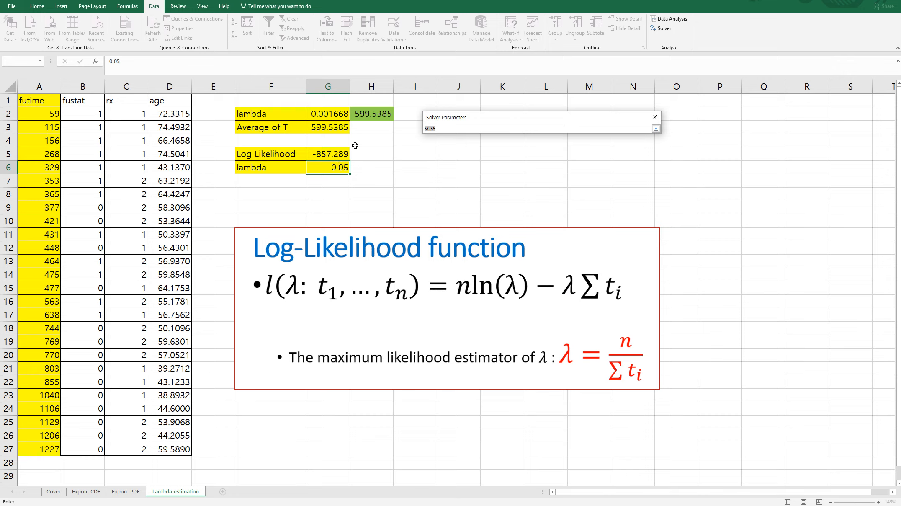
{"action": "left_click", "coordinate": [337, 151]}
{"action": "left_click", "coordinate": [656, 129]}
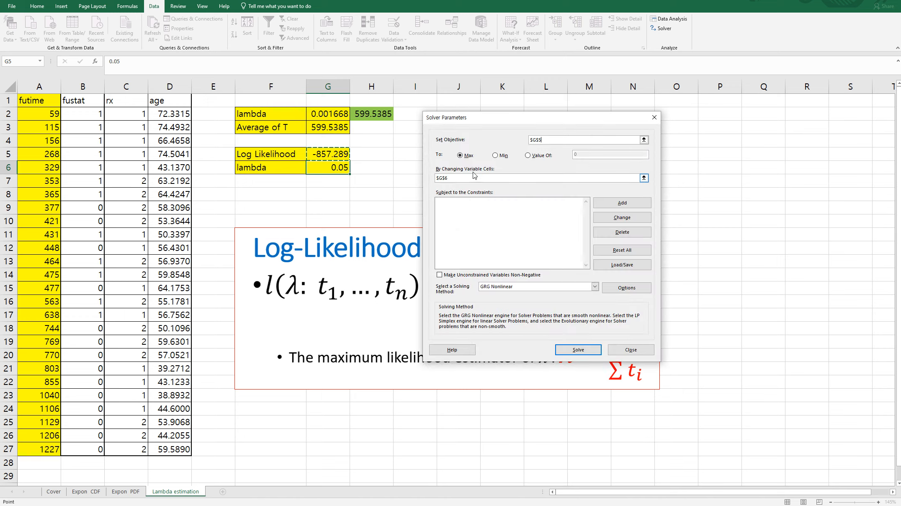
{"action": "left_click", "coordinate": [645, 178]}
{"action": "left_click", "coordinate": [326, 168]}
{"action": "left_click", "coordinate": [656, 129]}
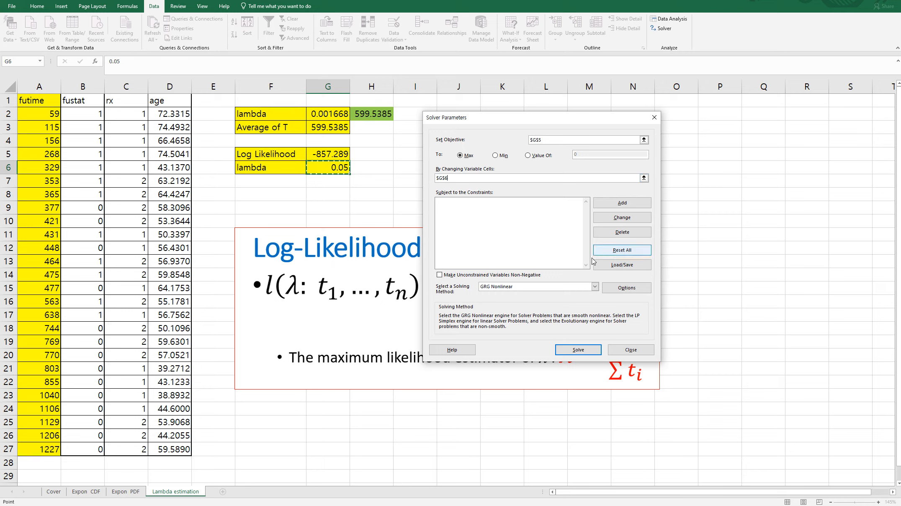
Try to solve from the current trial lambda with unconstrained variables not forced to be non-negative.
{"action": "left_click", "coordinate": [484, 276]}
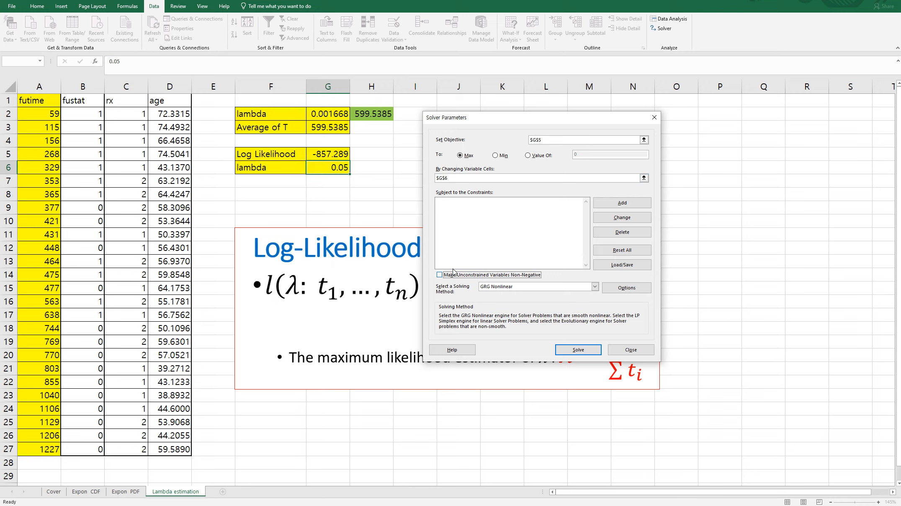
{"action": "left_click", "coordinate": [589, 351]}
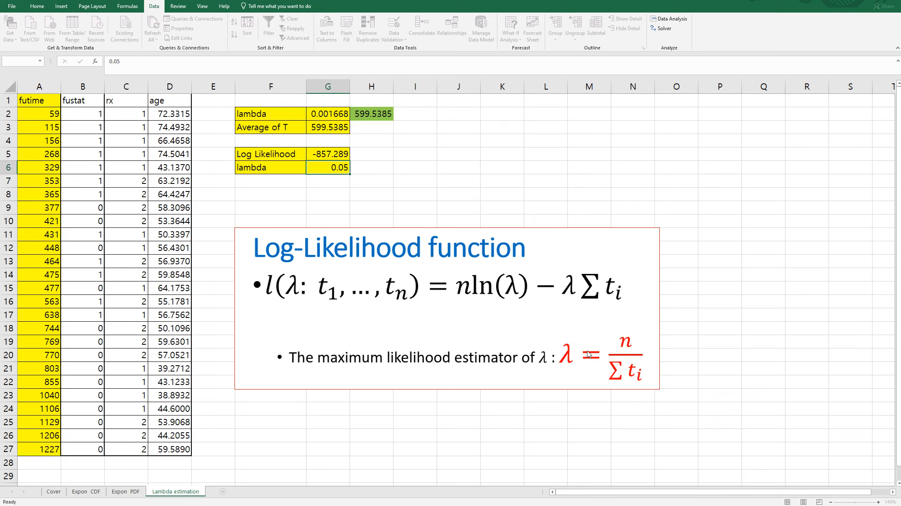
{"action": "left_click", "coordinate": [408, 267]}
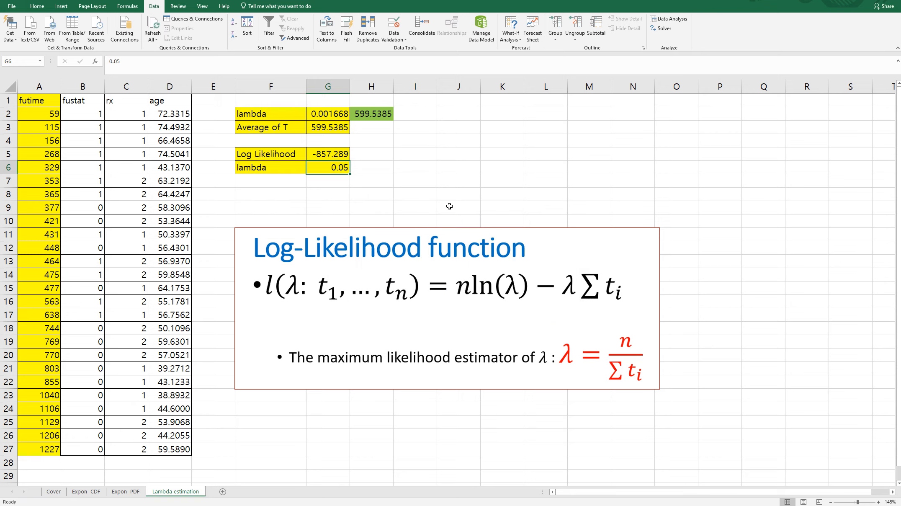
Set the trial lambda in G6 to 0.001 as a new starting value.
{"action": "left_click", "coordinate": [416, 151]}
{"action": "left_click", "coordinate": [341, 166]}
{"action": "type", "text": "0.001"}
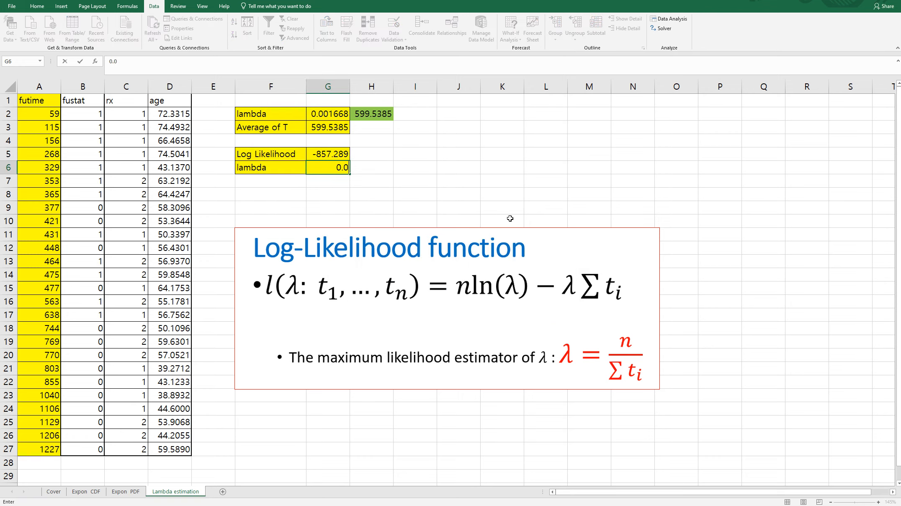
{"action": "key", "text": "Return"}
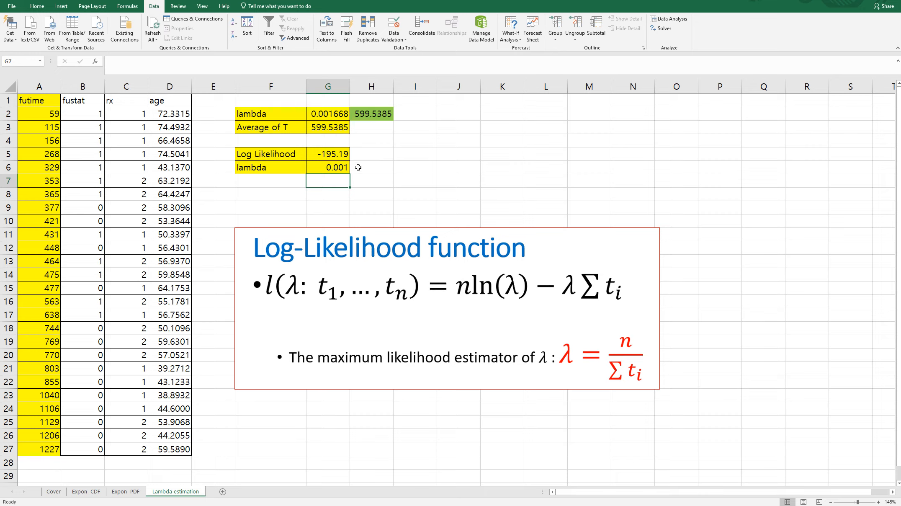
Run Solver again with the same objective and variable cell, and keep the Solver solution.
{"action": "left_click", "coordinate": [344, 168]}
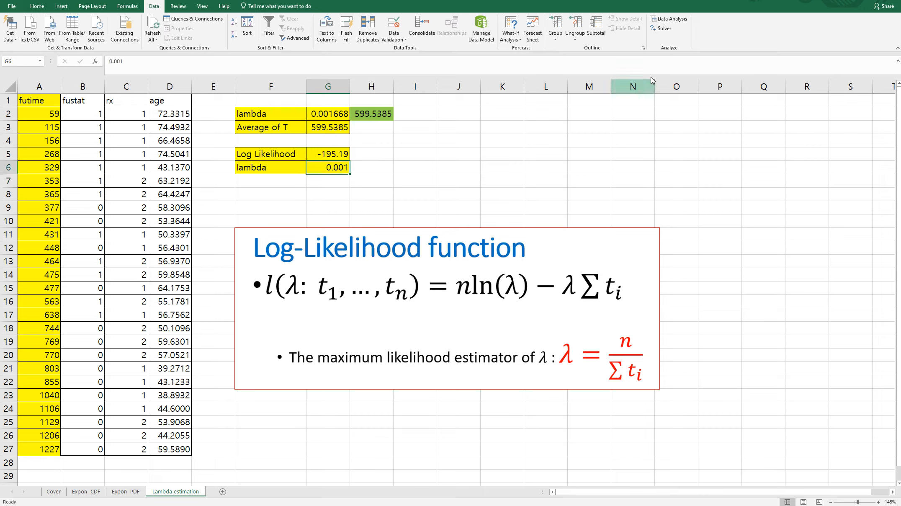
{"action": "left_click", "coordinate": [664, 29]}
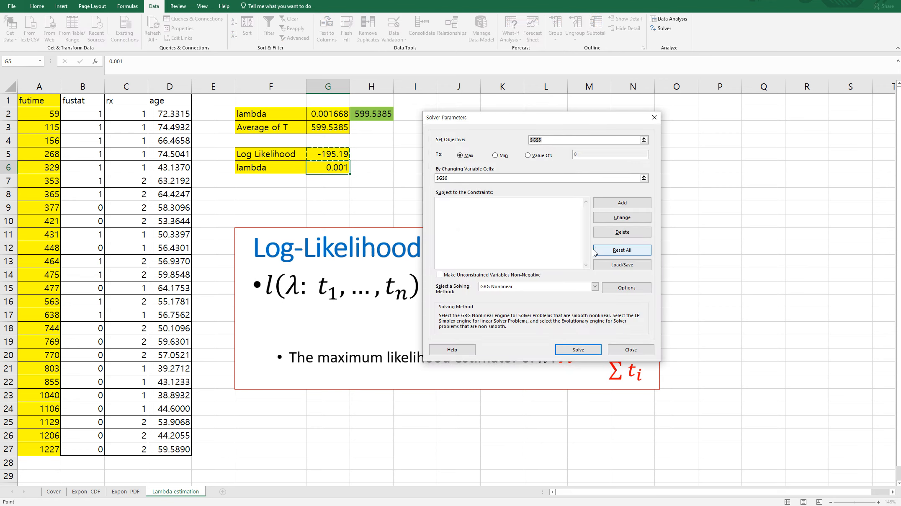
{"action": "left_click", "coordinate": [579, 349]}
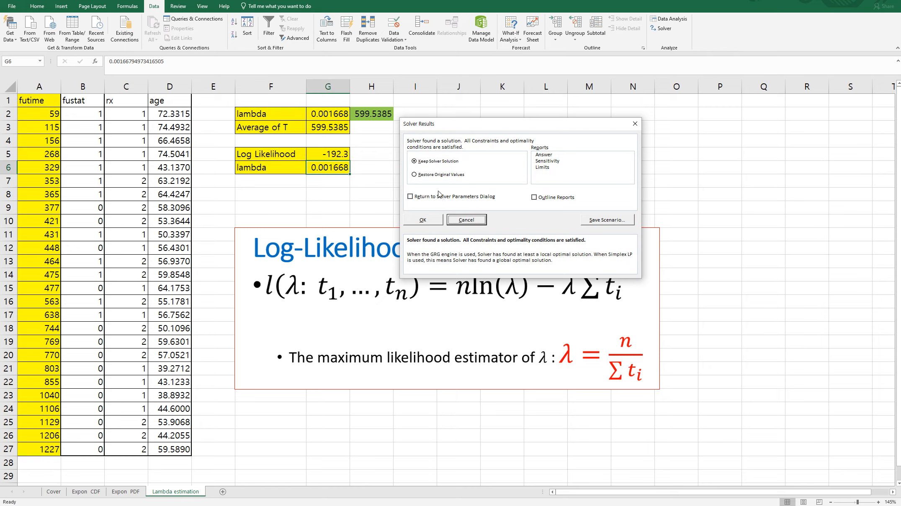
{"action": "left_click", "coordinate": [432, 221]}
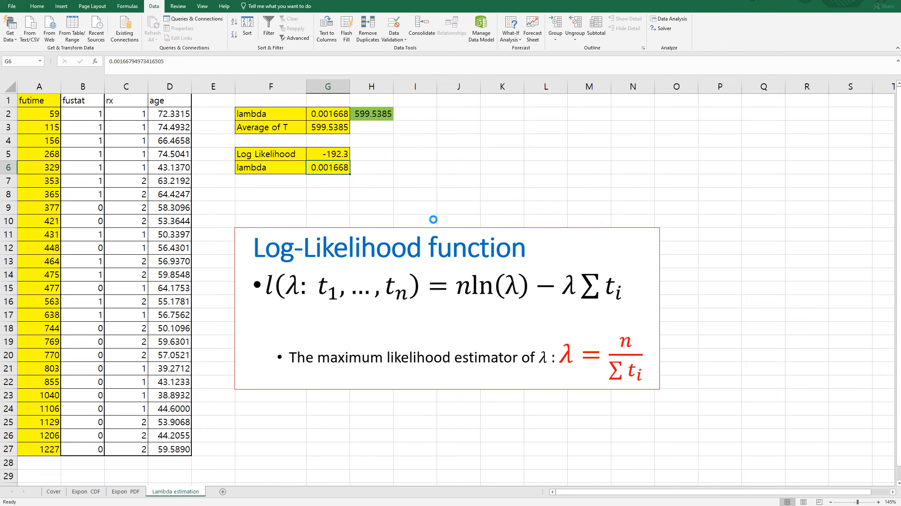
{"action": "left_click", "coordinate": [372, 183]}
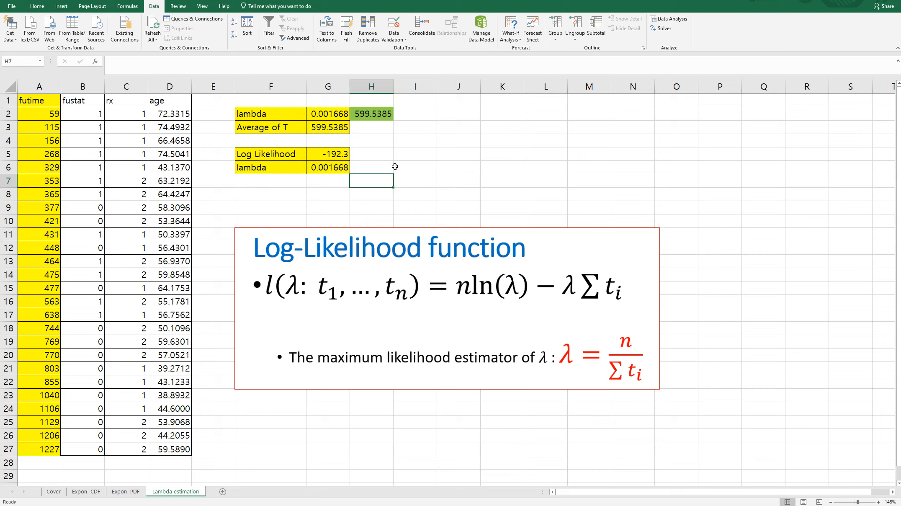
Reopen Solver to examine which solving method is selected, and close it without solving.
{"action": "left_click", "coordinate": [663, 28]}
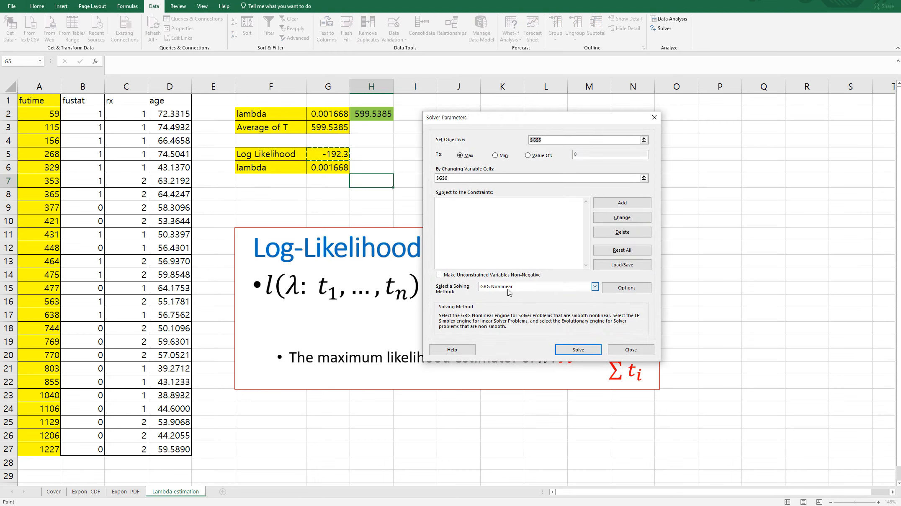
{"action": "left_click", "coordinate": [508, 289]}
{"action": "left_click", "coordinate": [509, 289]}
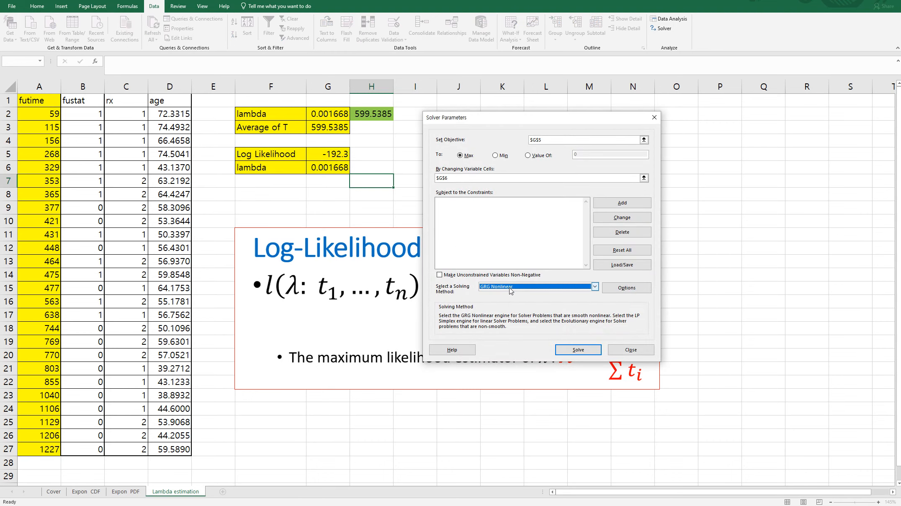
{"action": "left_click", "coordinate": [630, 350]}
{"action": "left_click", "coordinate": [465, 180]}
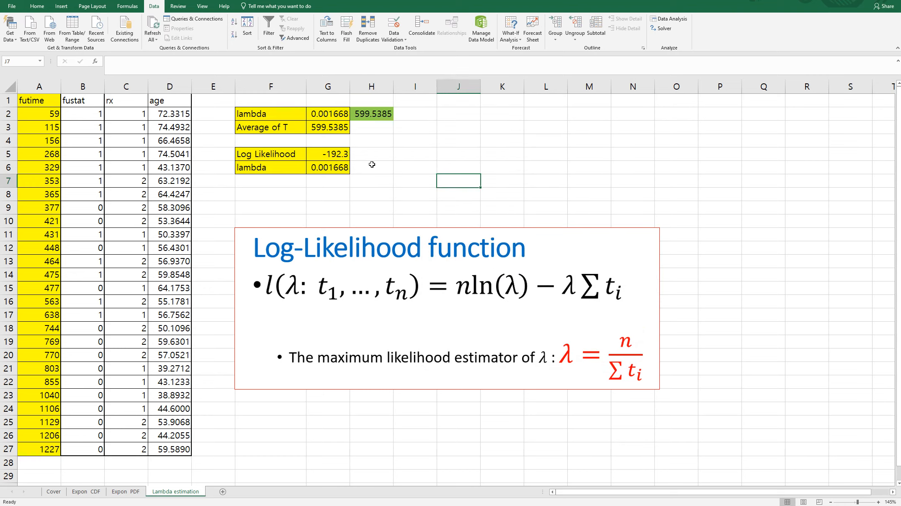
Show the closed-form lambda in G2 and the Solver lambda in G6 with nine decimal places for comparison.
{"action": "left_click", "coordinate": [324, 169]}
{"action": "left_click", "coordinate": [329, 115]}
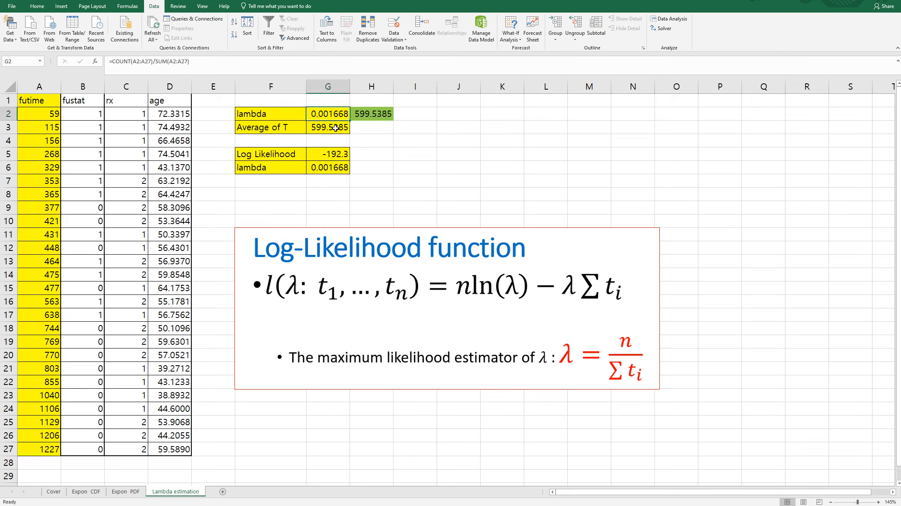
{"action": "left_click", "coordinate": [341, 169], "text": "ctrl"}
{"action": "left_click", "coordinate": [37, 6]}
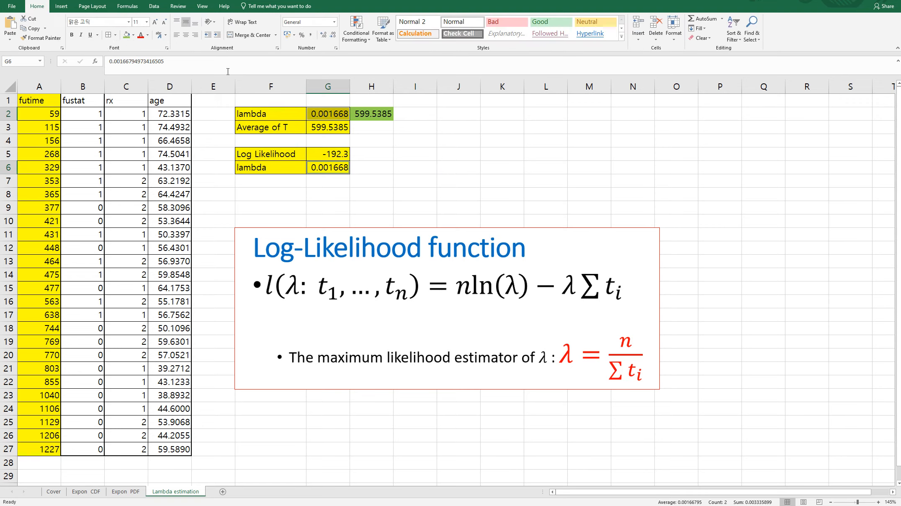
{"action": "left_click", "coordinate": [323, 37]}
{"action": "left_click", "coordinate": [323, 36]}
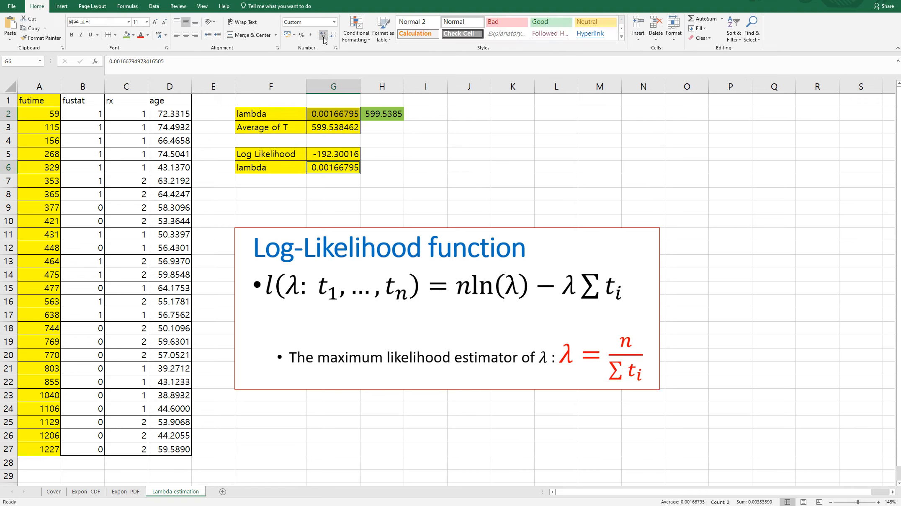
{"action": "left_click", "coordinate": [323, 37]}
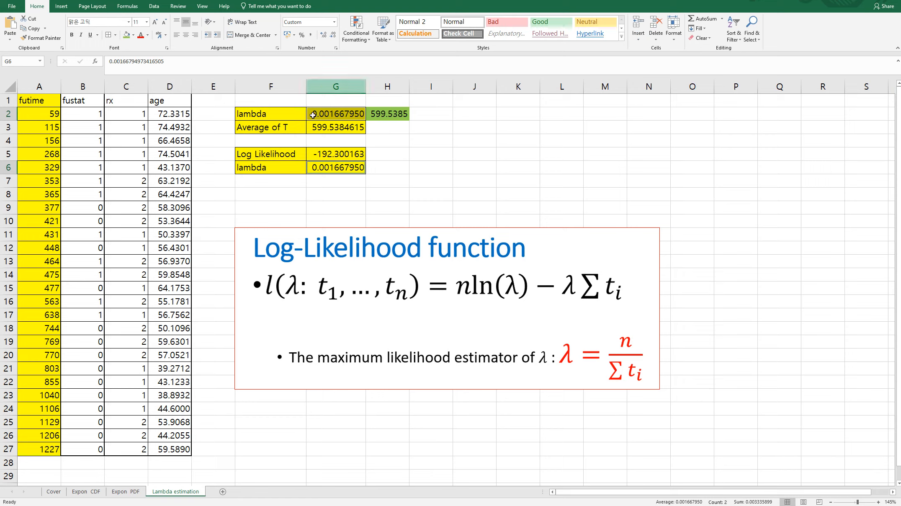
{"action": "left_click", "coordinate": [338, 183]}
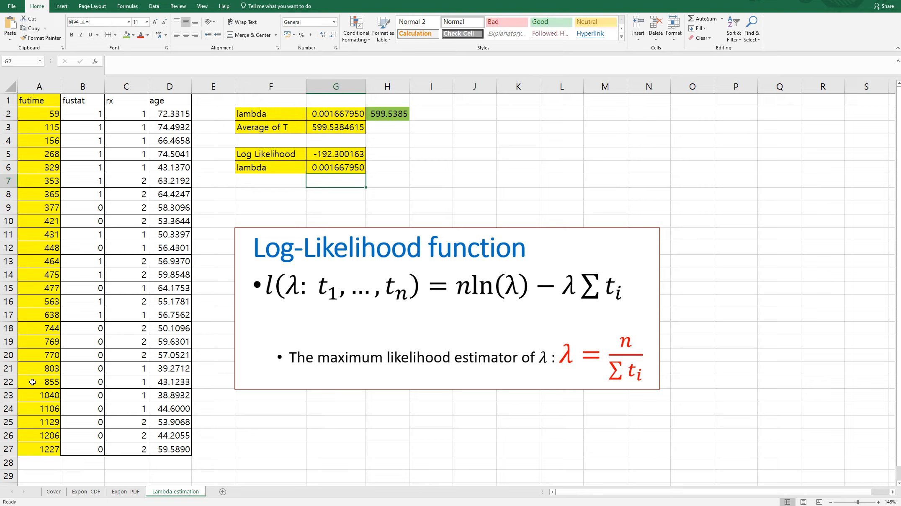
{"action": "left_click", "coordinate": [399, 180]}
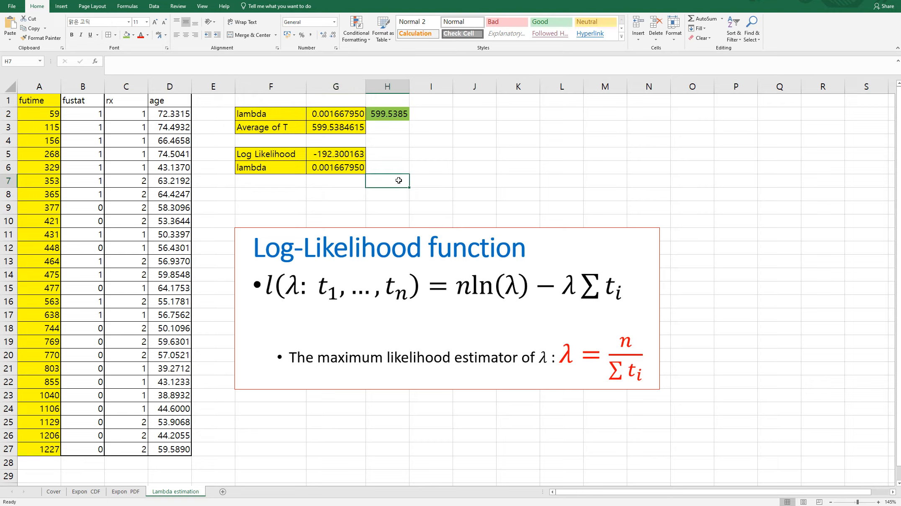